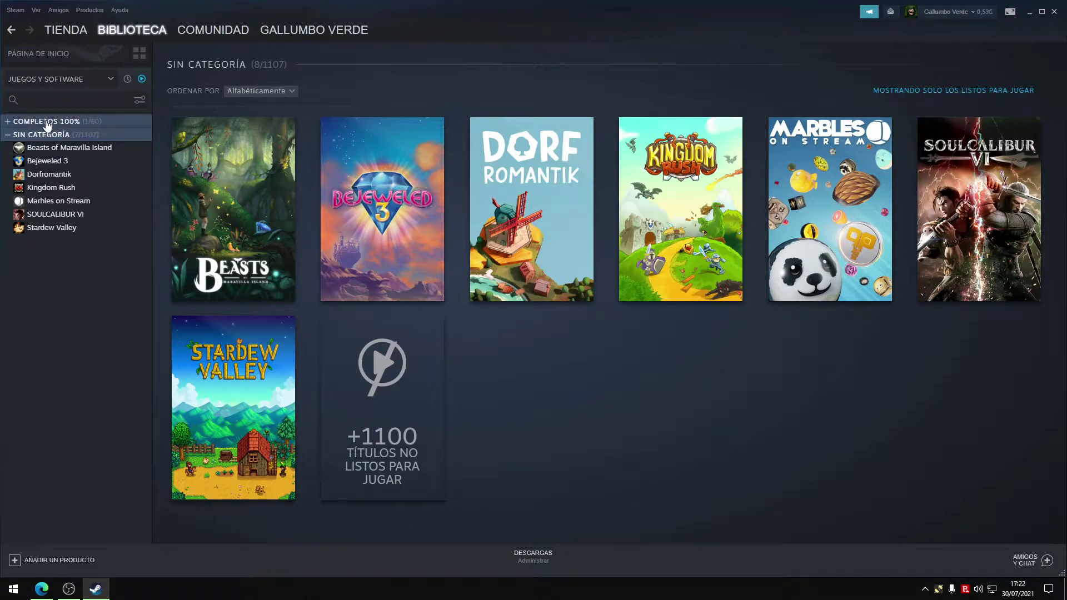
Step: Create a new dynamic collection named "PLAY TOGETHER" in the library
mouse_move(398, 284)
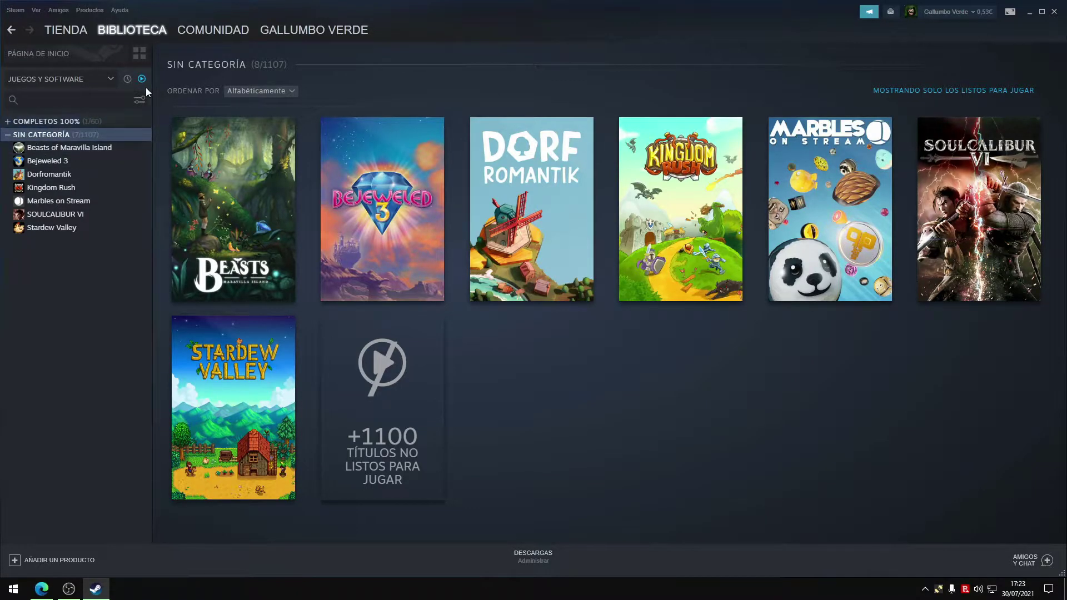
click(139, 54)
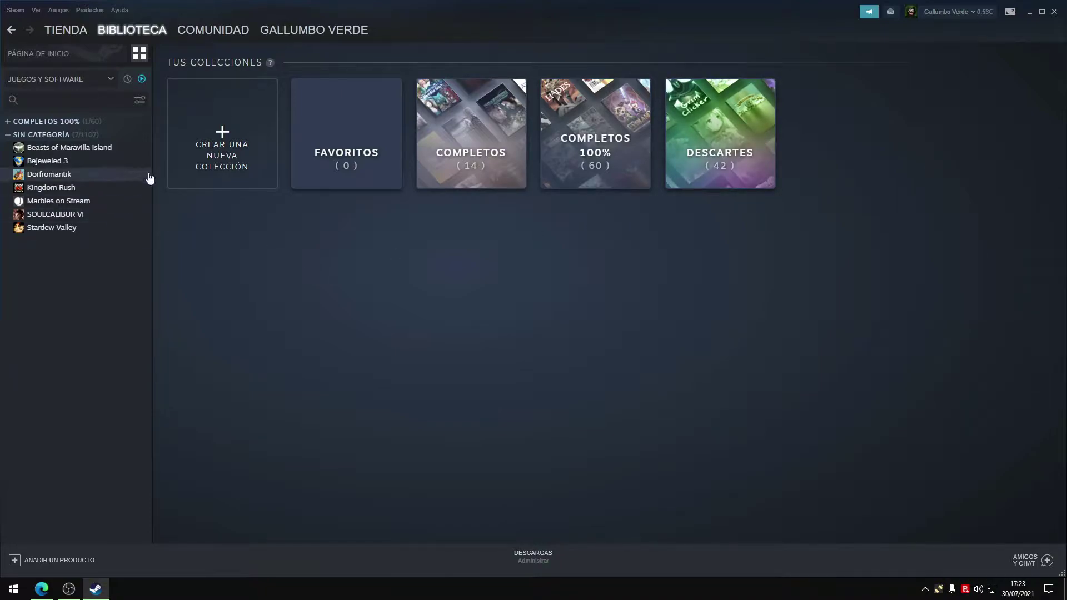
click(235, 181)
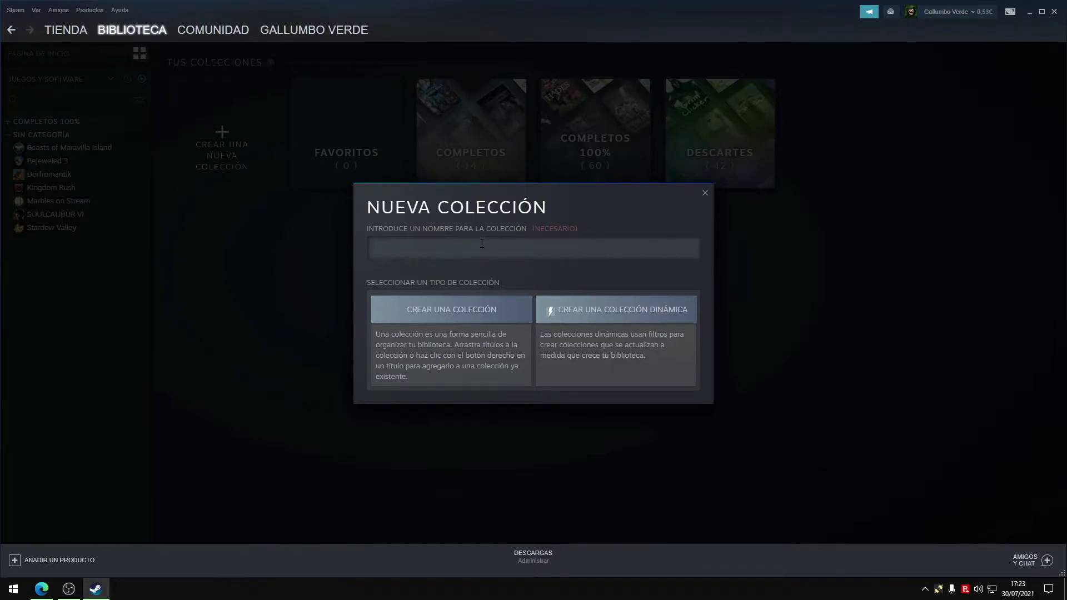
text(PLAY TOGETHER)
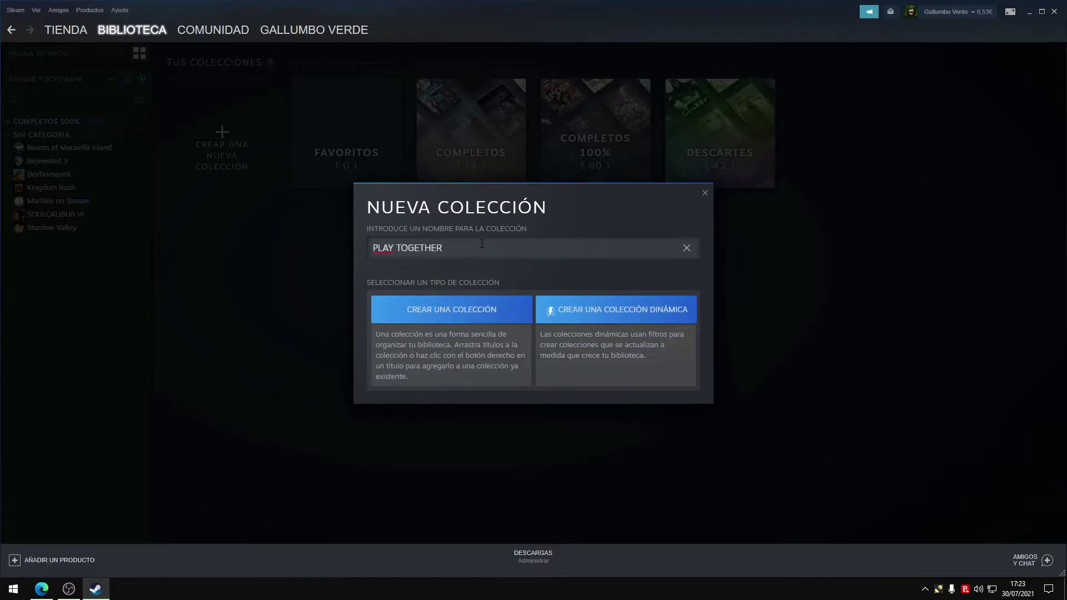
click(601, 315)
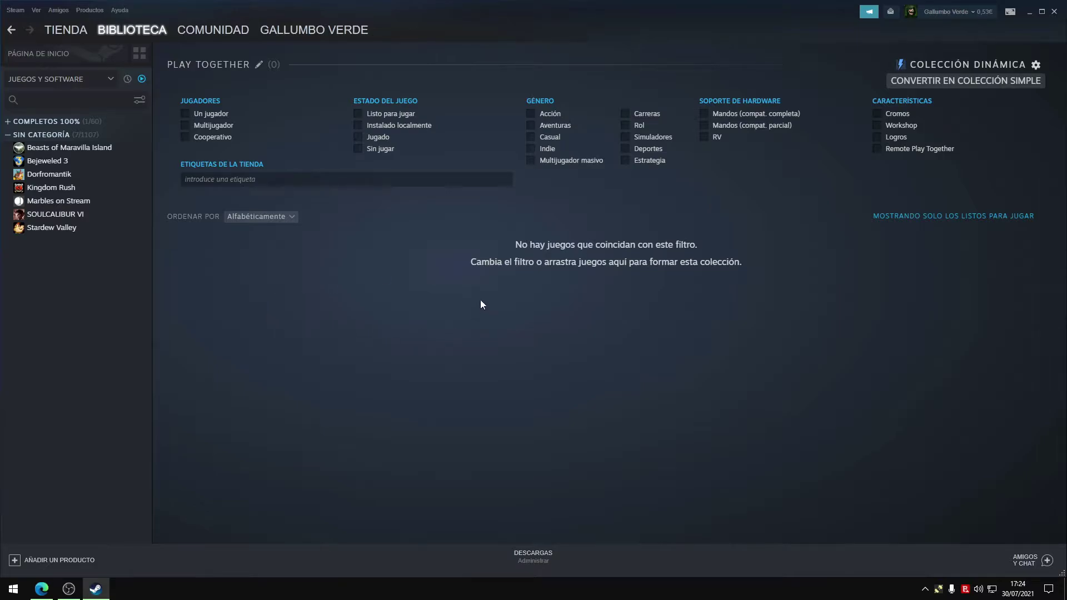
Step: Filter the collection by Remote Play Together and stop limiting the library to ready-to-play titles
click(882, 152)
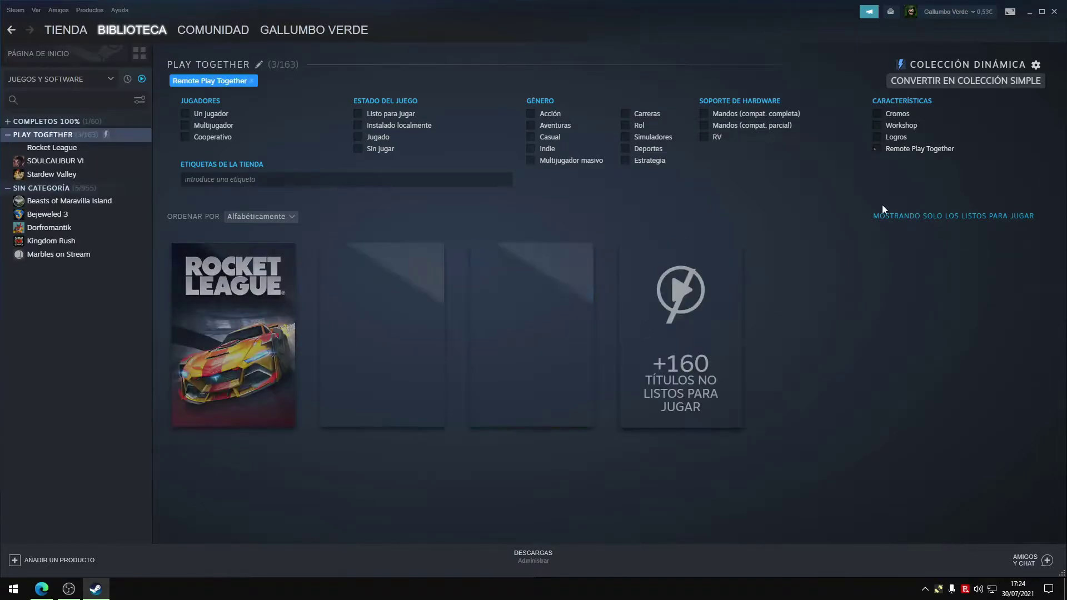
click(141, 80)
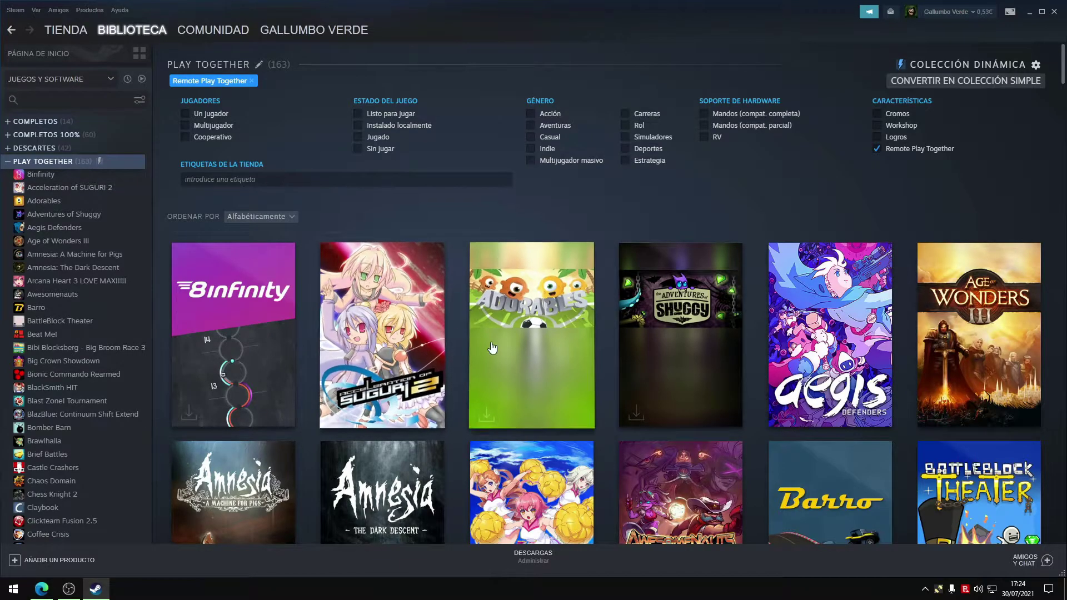
Step: Look through all the games that the Remote Play Together filter brings into the collection
scroll(209, 299, down, 3)
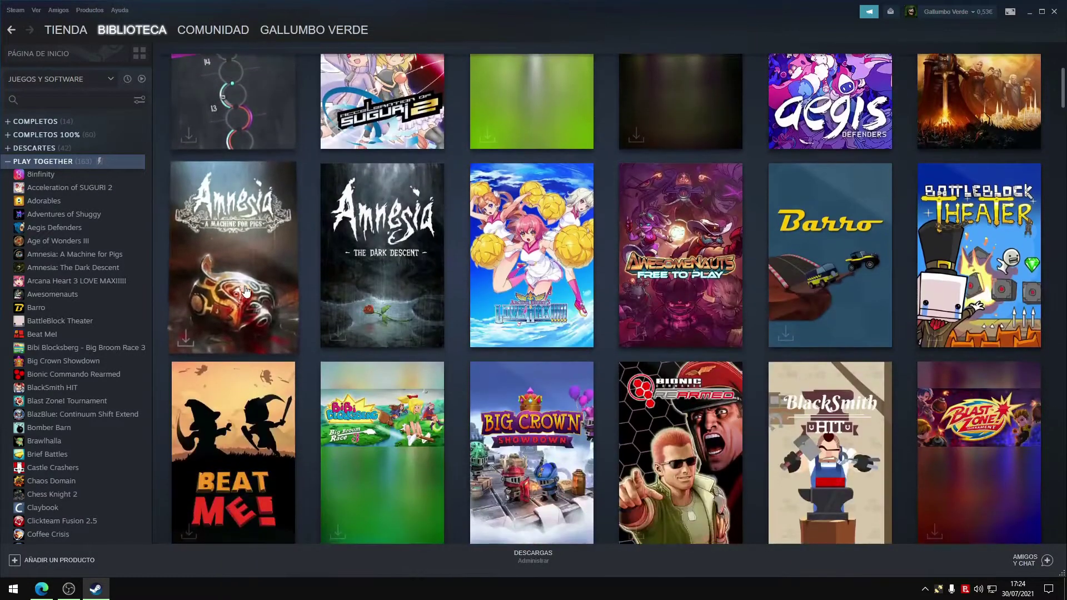
scroll(544, 292, up, 3)
scroll(905, 309, down, 14)
scroll(685, 280, down, 19)
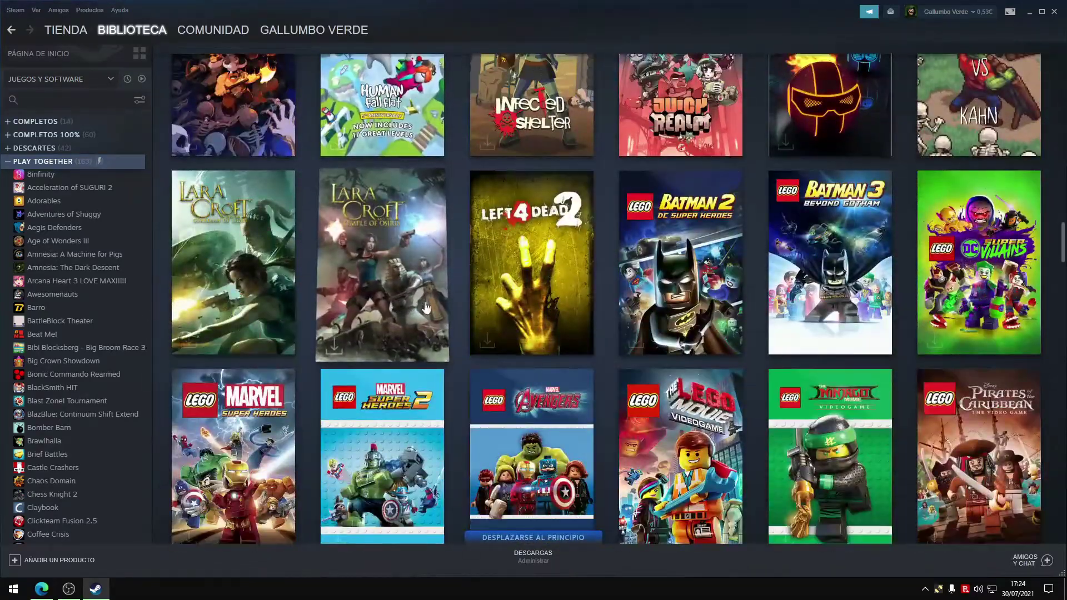
scroll(678, 306, down, 5)
scroll(677, 309, down, 11)
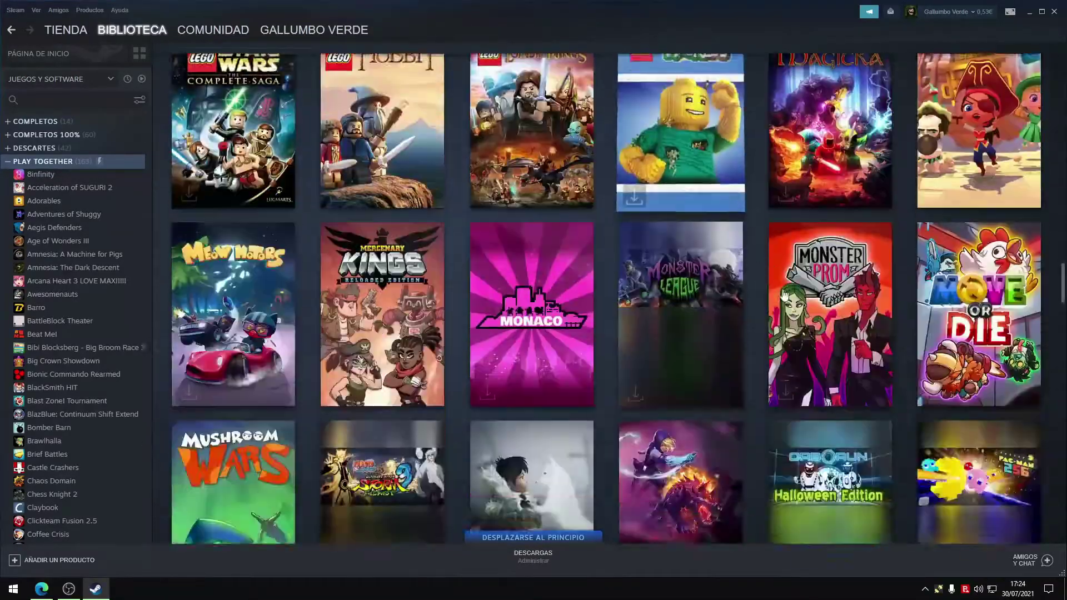
scroll(788, 311, down, 17)
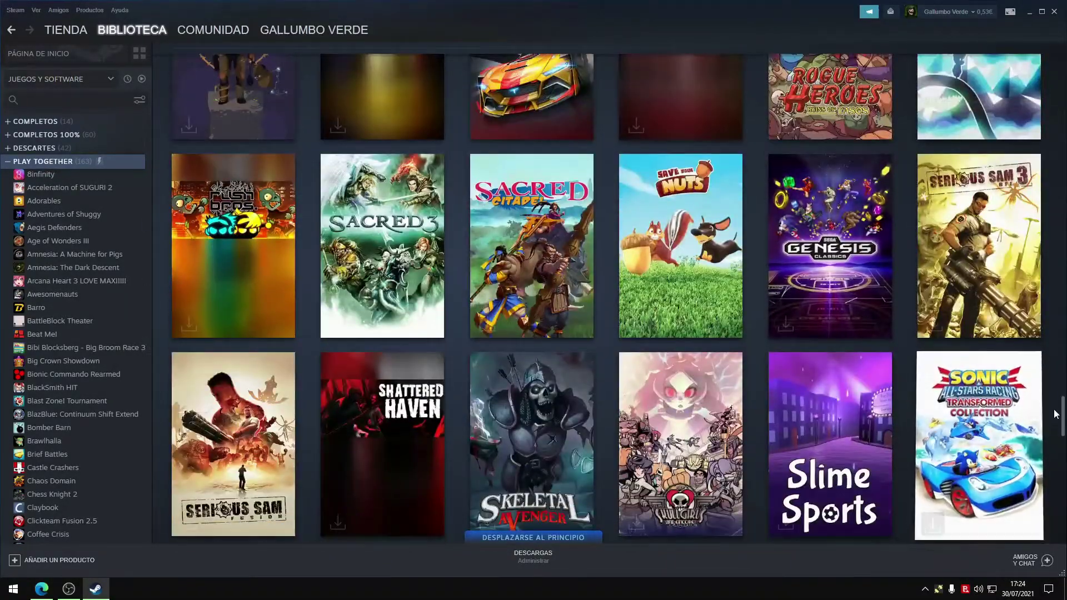
drag(1055, 414, 1057, 55)
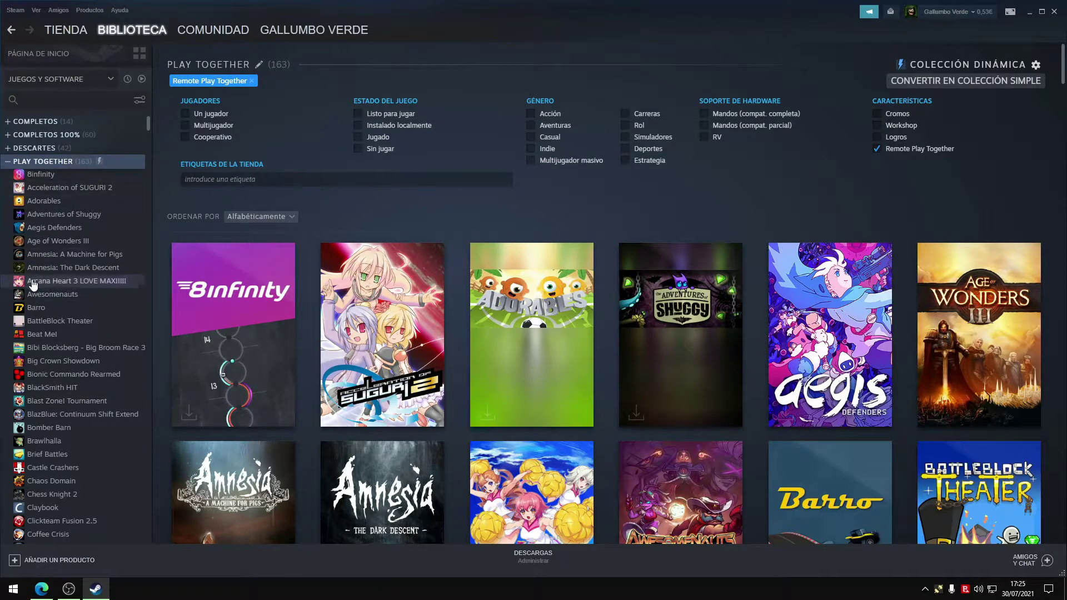
scroll(371, 210, down, 1)
scroll(383, 178, up, 1)
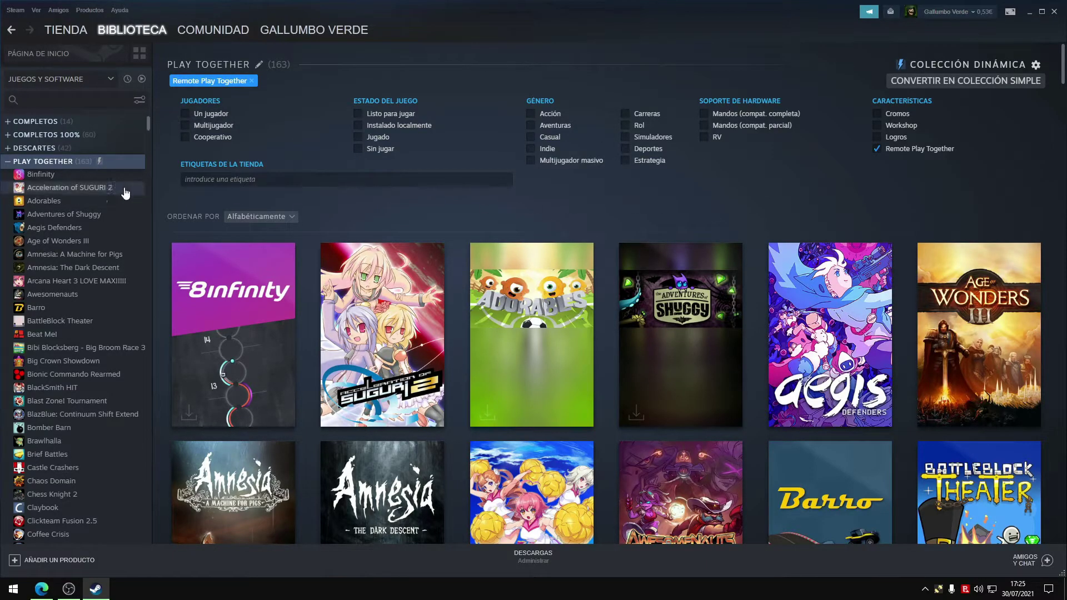
Step: Collapse the SIN CATEGORÍA group in the game list, leaving the PLAY TOGETHER group expanded
click(7, 161)
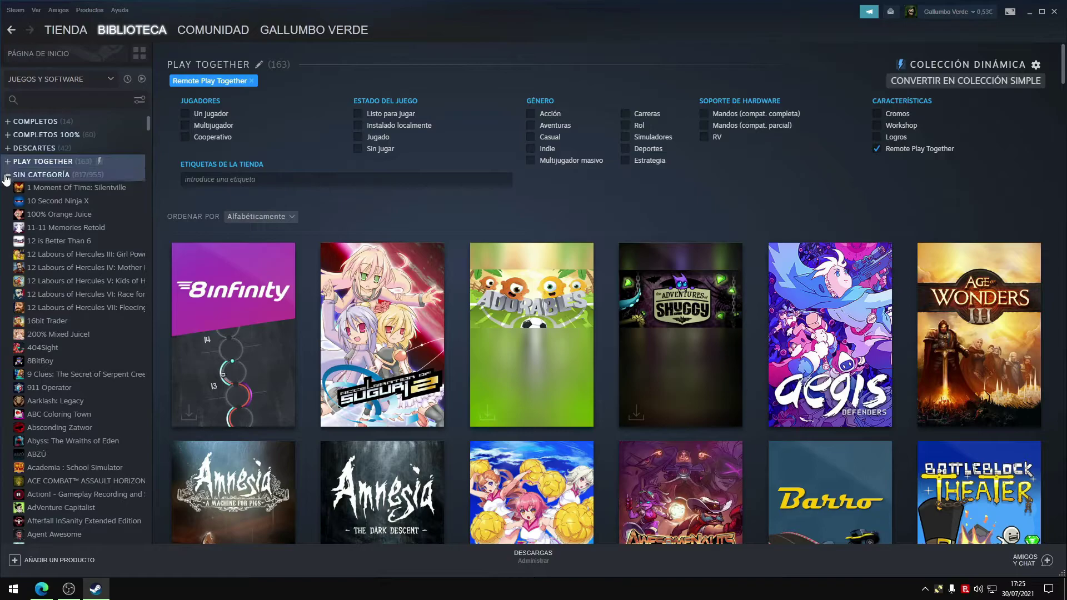
click(7, 175)
click(8, 161)
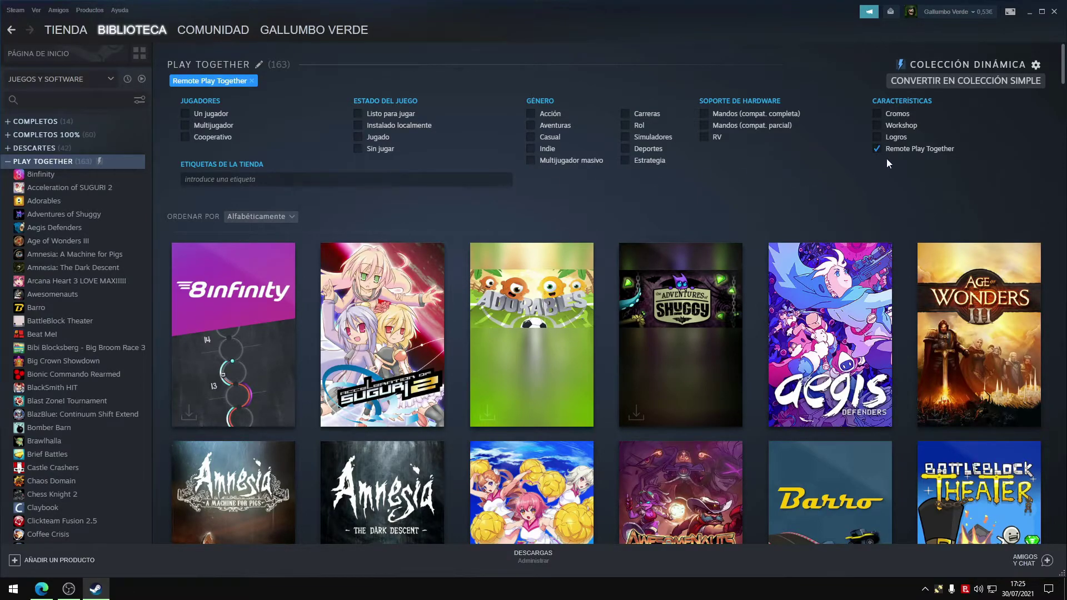
Step: Try the Logros filter on the collection, and replace Remote Play Together with the Sin jugar filter
click(877, 137)
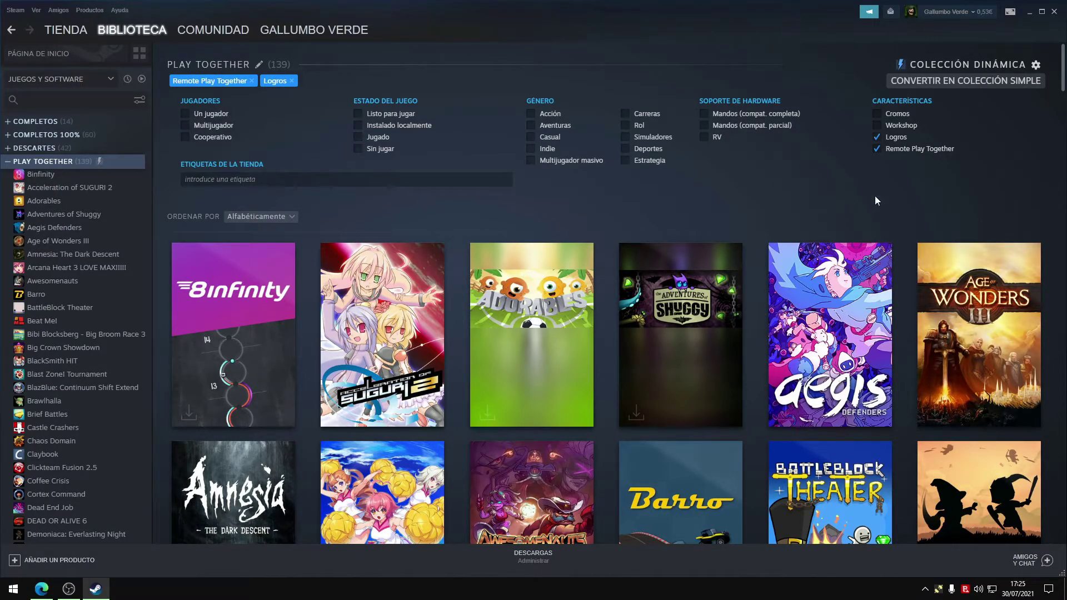
click(877, 136)
click(876, 149)
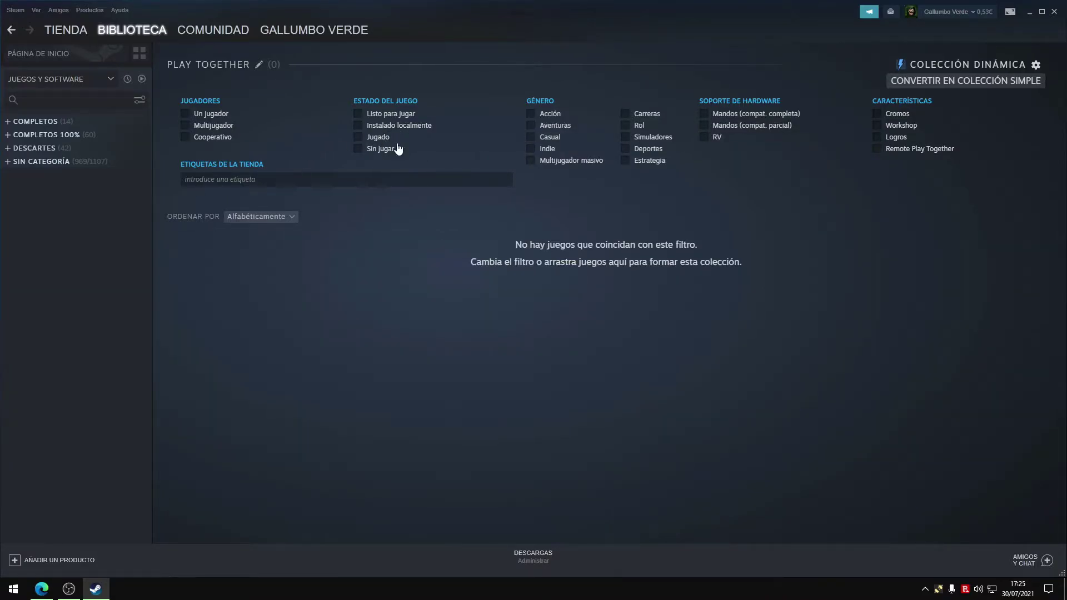
click(360, 149)
Step: Browse the unplayed games that match the Sin jugar filter
scroll(355, 260, down, 2)
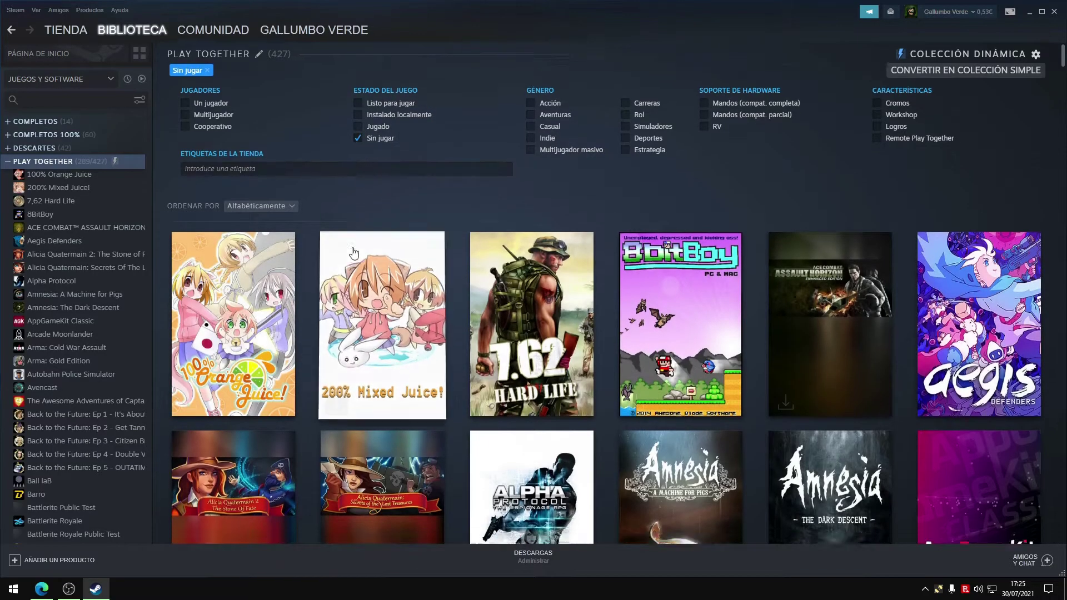
scroll(356, 259, down, 20)
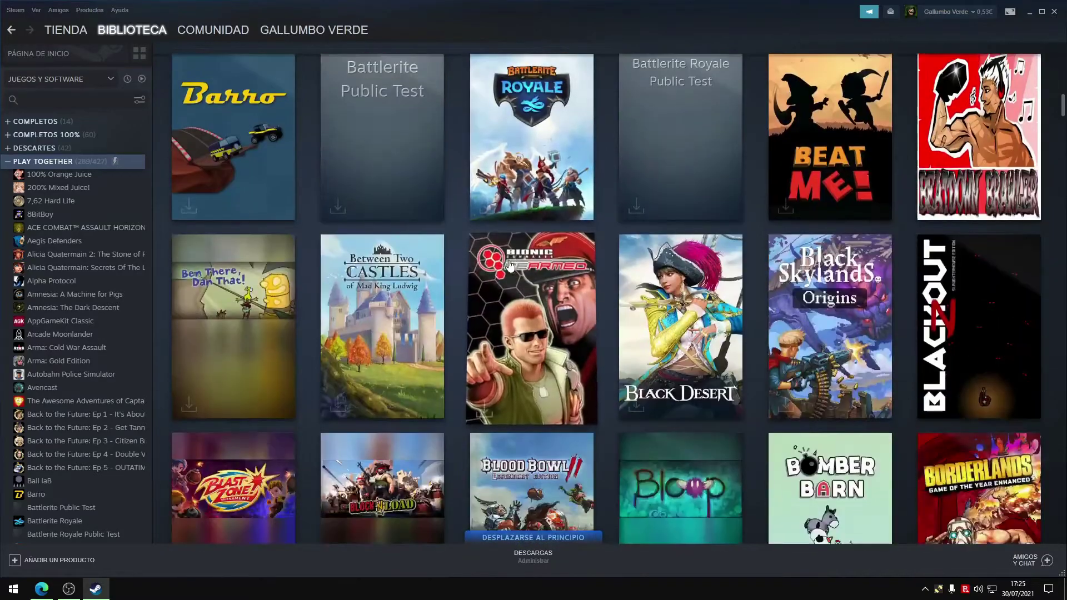
scroll(798, 245, down, 7)
scroll(801, 250, up, 5)
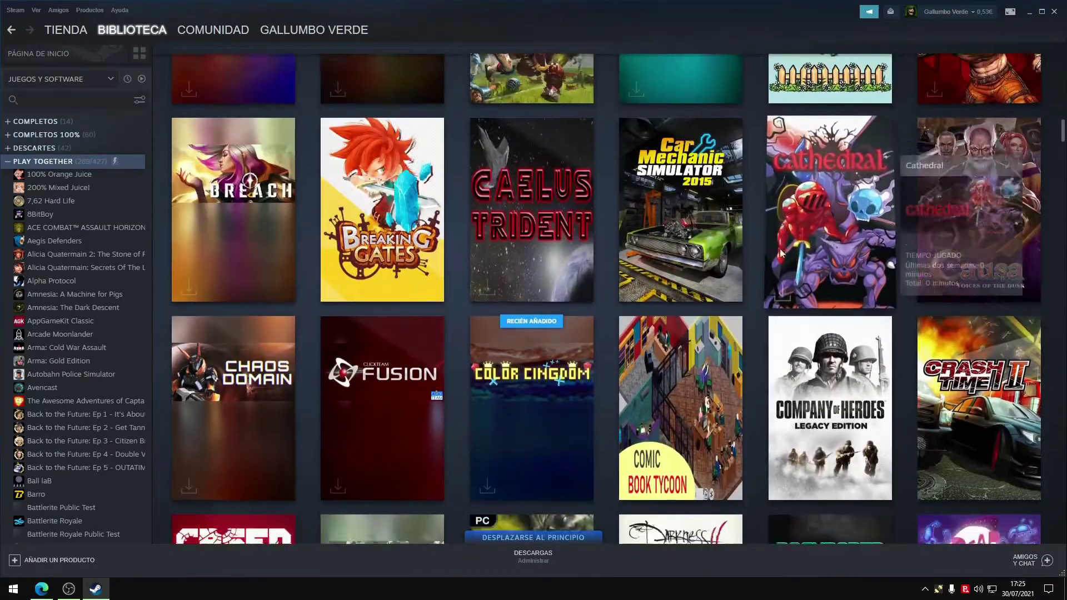
scroll(813, 253, down, 7)
scroll(813, 254, down, 5)
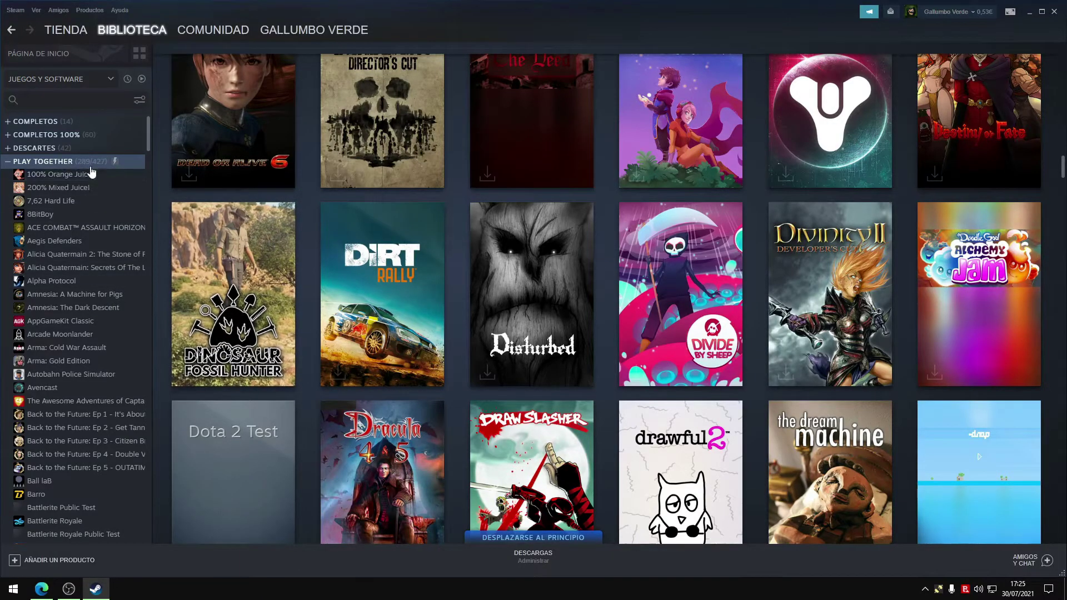
scroll(107, 197, down, 2)
scroll(98, 224, up, 2)
scroll(456, 278, up, 10)
scroll(460, 292, up, 18)
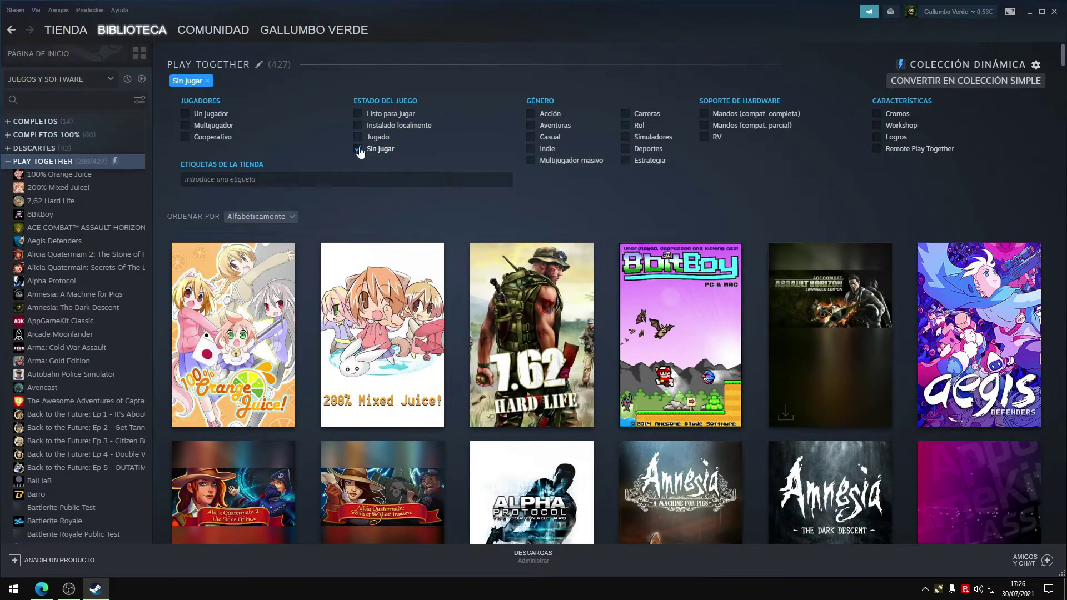
Step: Remove the Sin jugar filter and restore Remote Play Together as the collection's only filter
click(358, 152)
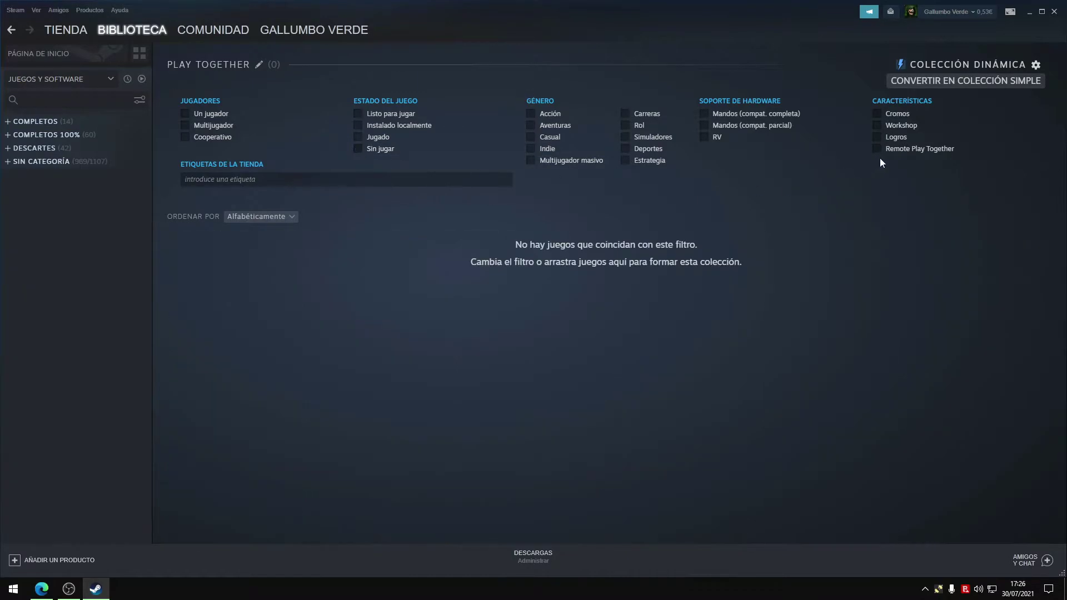
click(878, 149)
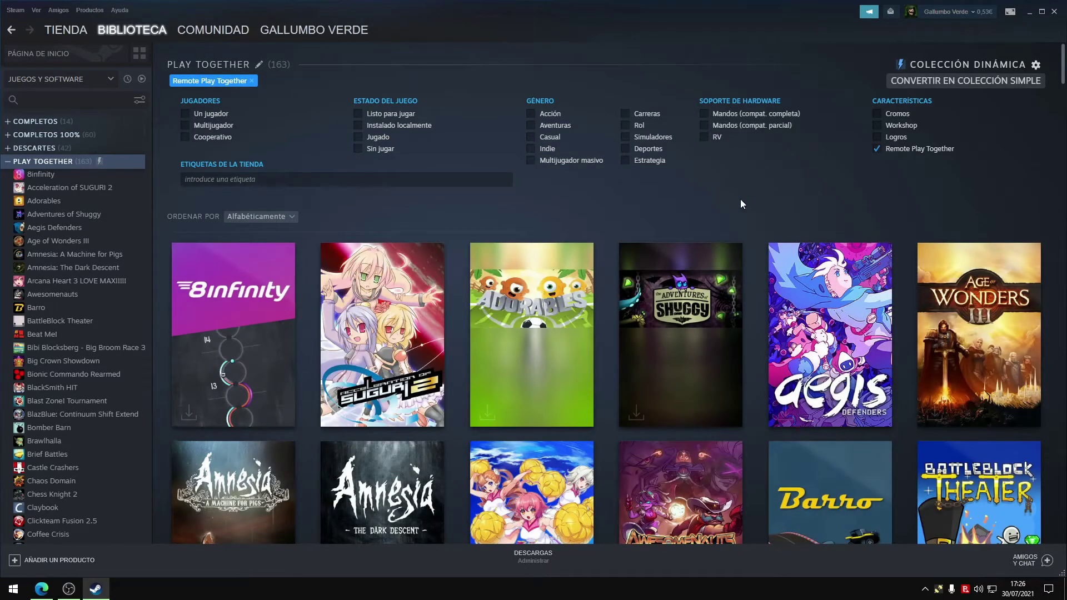
Step: Review the games listed in the PLAY TOGETHER collection
scroll(745, 199, down, 2)
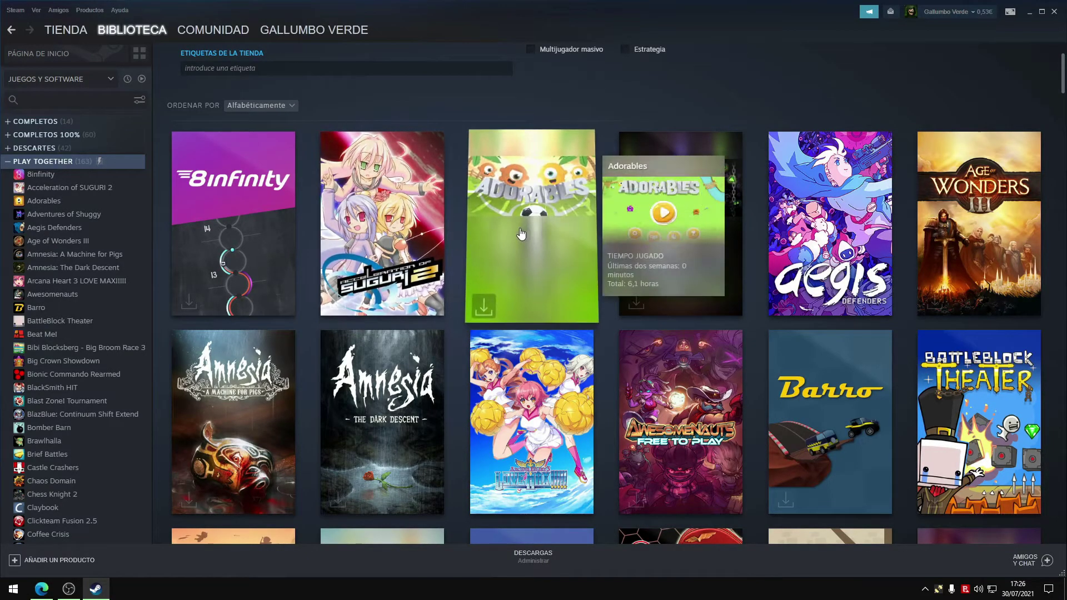
scroll(516, 218, down, 4)
scroll(516, 219, down, 3)
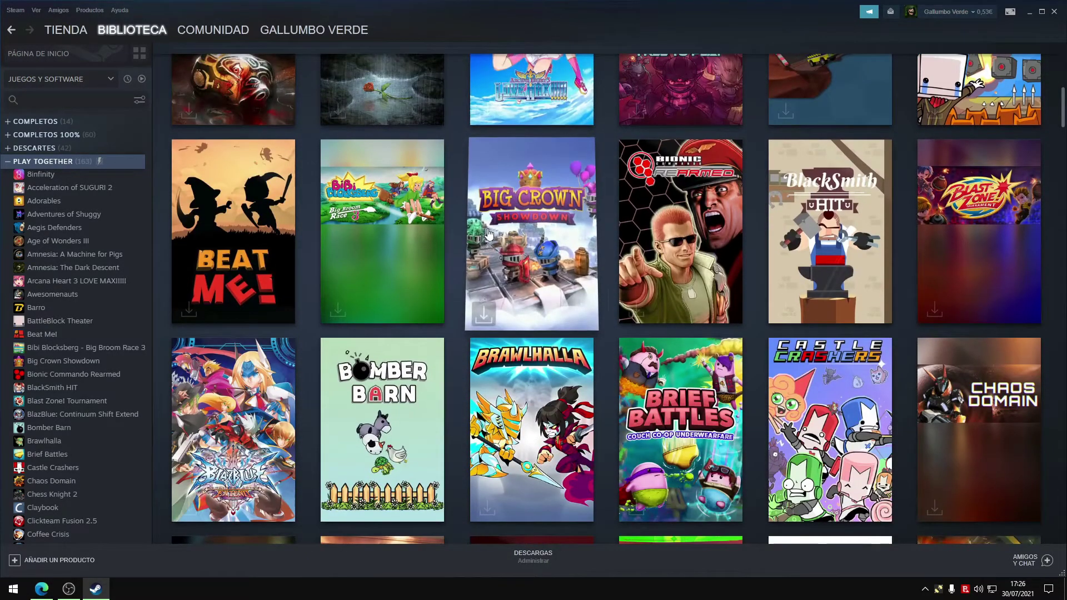
scroll(144, 300, down, 6)
scroll(72, 327, up, 5)
scroll(619, 281, up, 10)
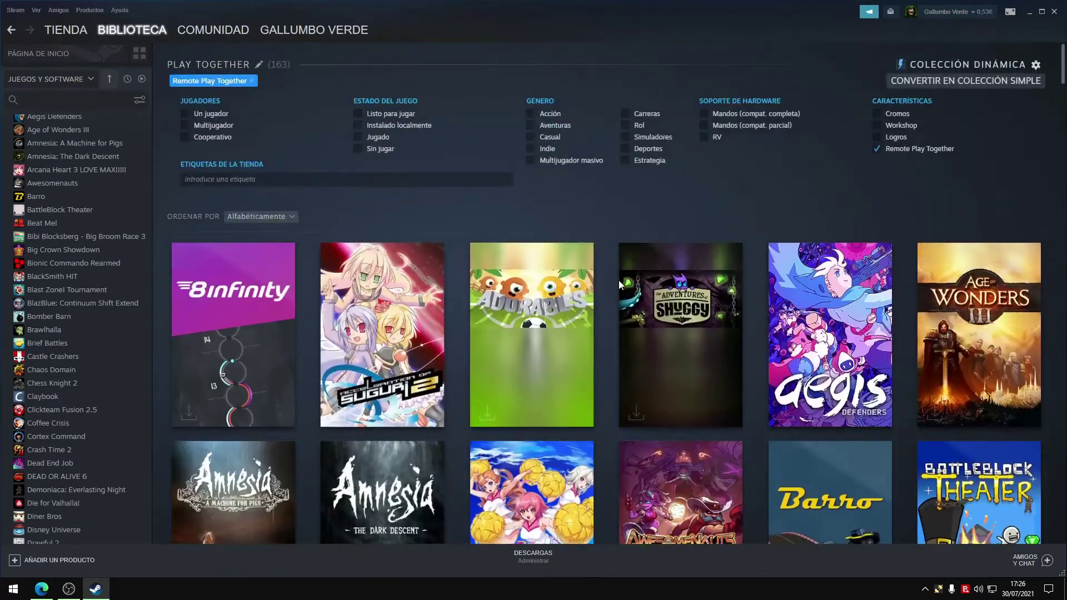